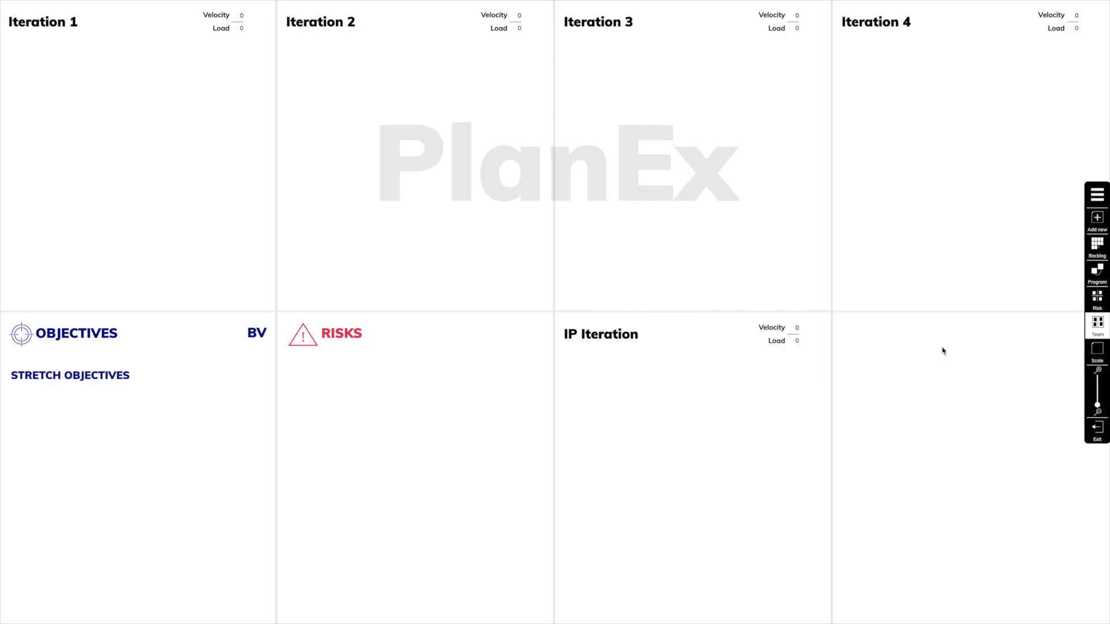
{"action": "left_click", "coordinate": [1096, 220]}
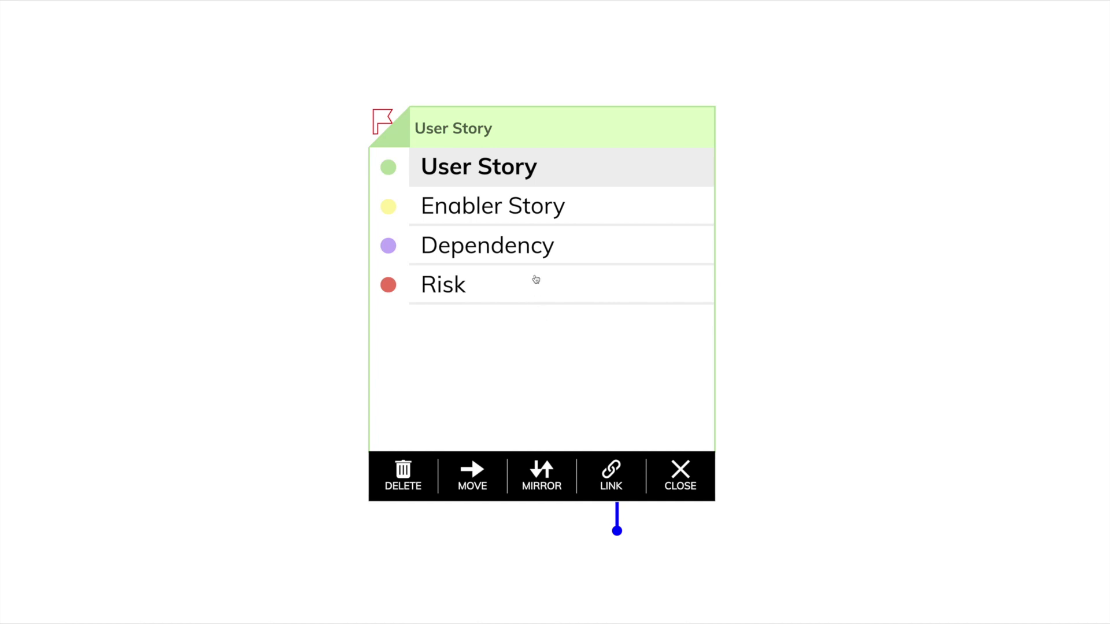
- Set the new note's type to Enabler Story
{"action": "left_click", "coordinate": [522, 214]}
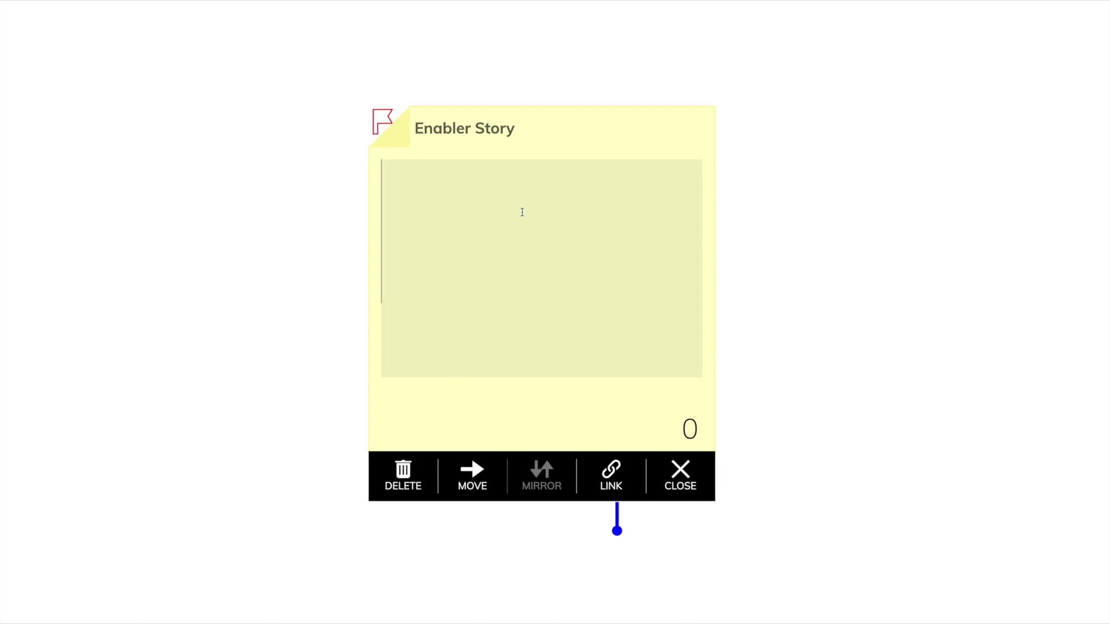
{"action": "type", "text": "b"}
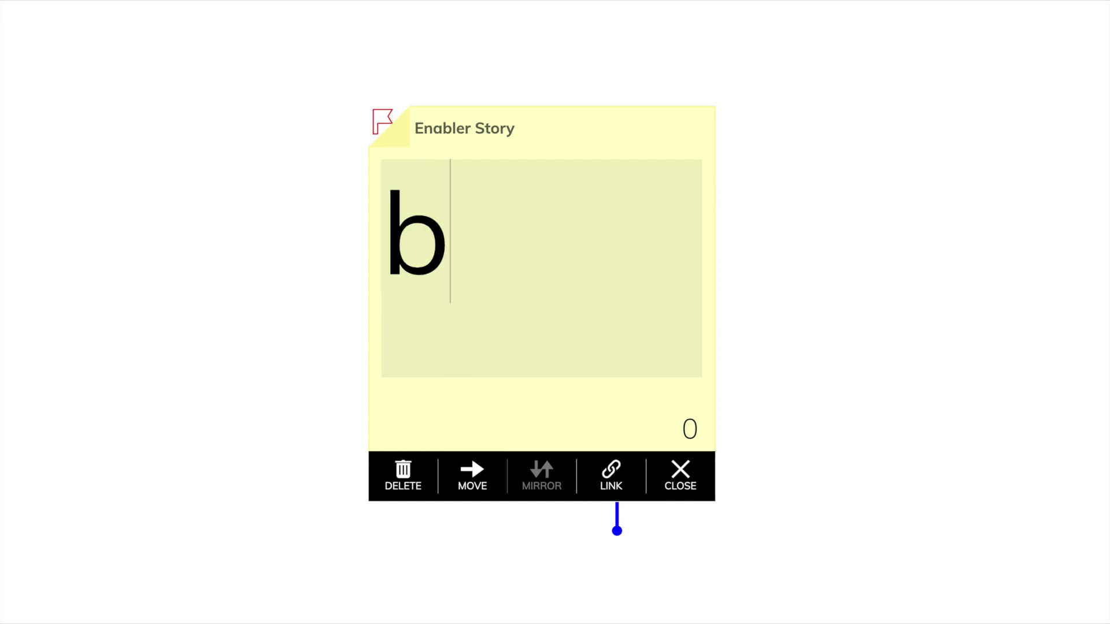
{"action": "type", "text": "rilliant thoughts"}
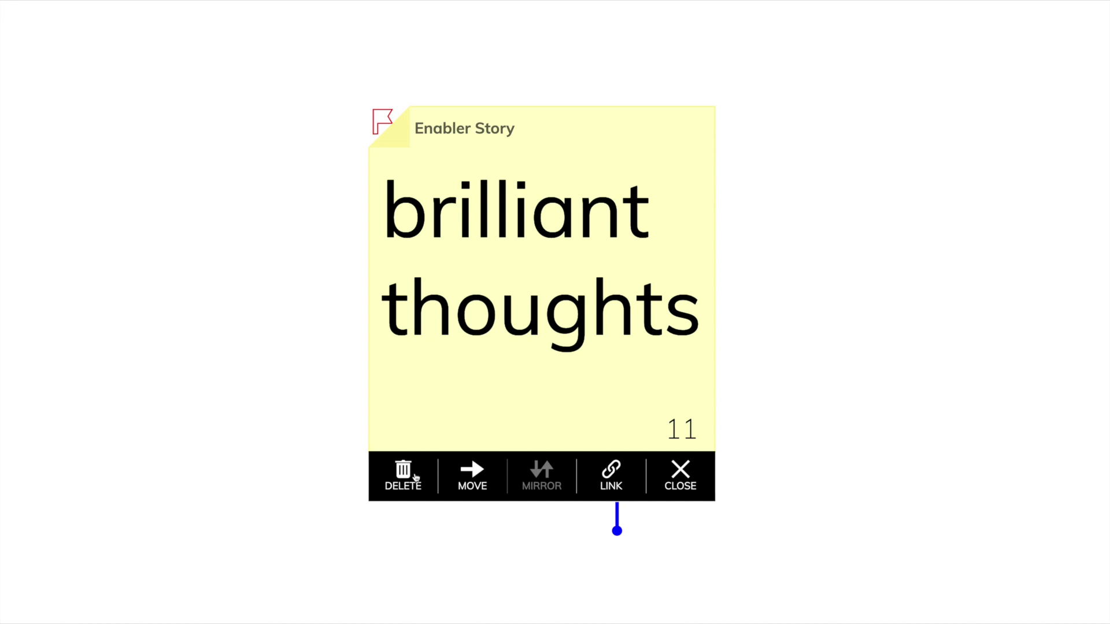
- Delete the 'brilliant thoughts' note from the board
{"action": "left_click", "coordinate": [413, 476]}
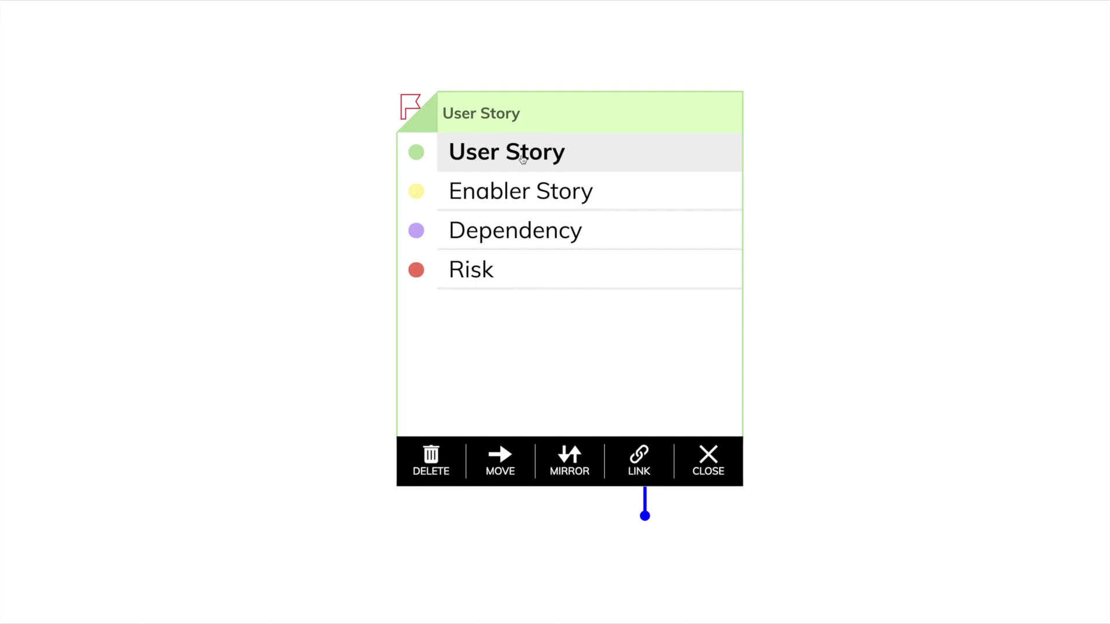
- Make the new note a User Story with 5 story points, then confirm its deletion
{"action": "left_click", "coordinate": [522, 155]}
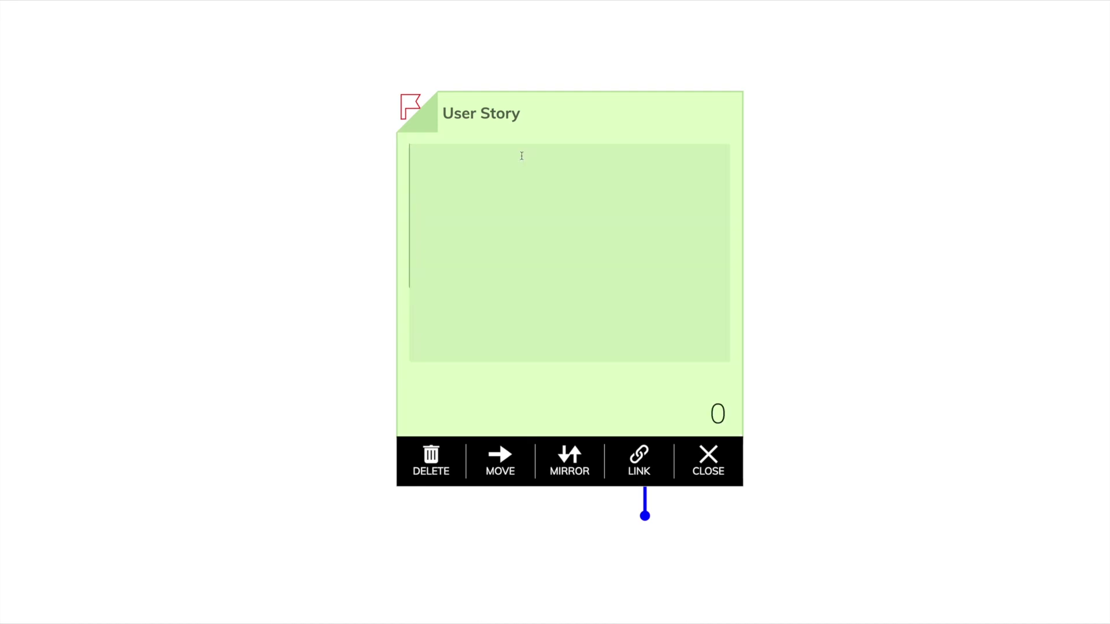
{"action": "type", "text": "YES!"}
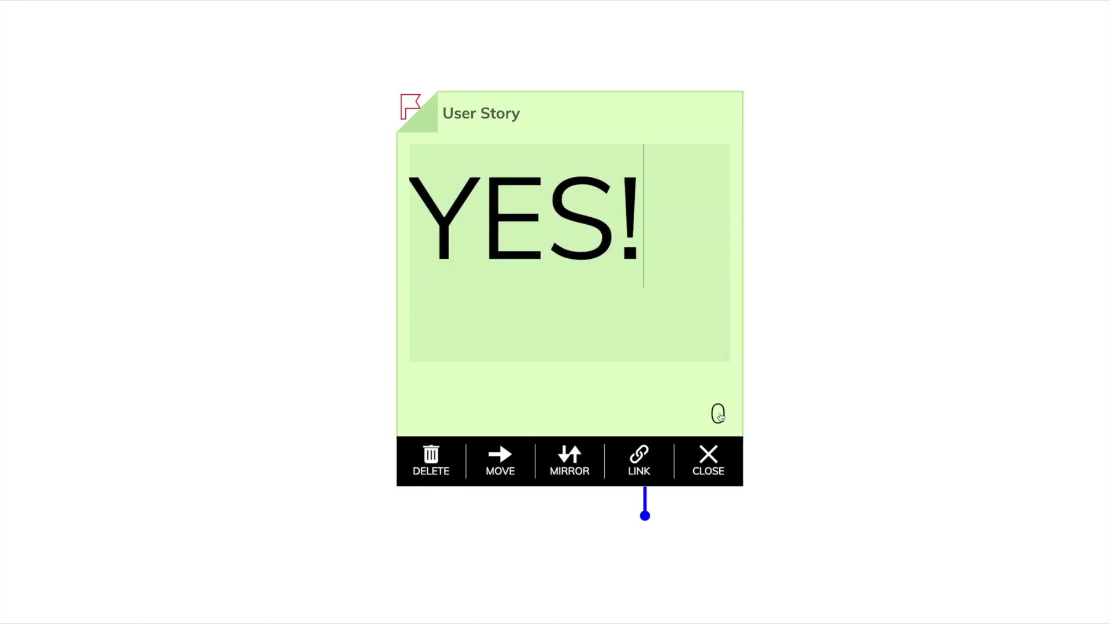
{"action": "left_click", "coordinate": [717, 414]}
{"action": "left_click", "coordinate": [628, 237]}
{"action": "left_click", "coordinate": [416, 472]}
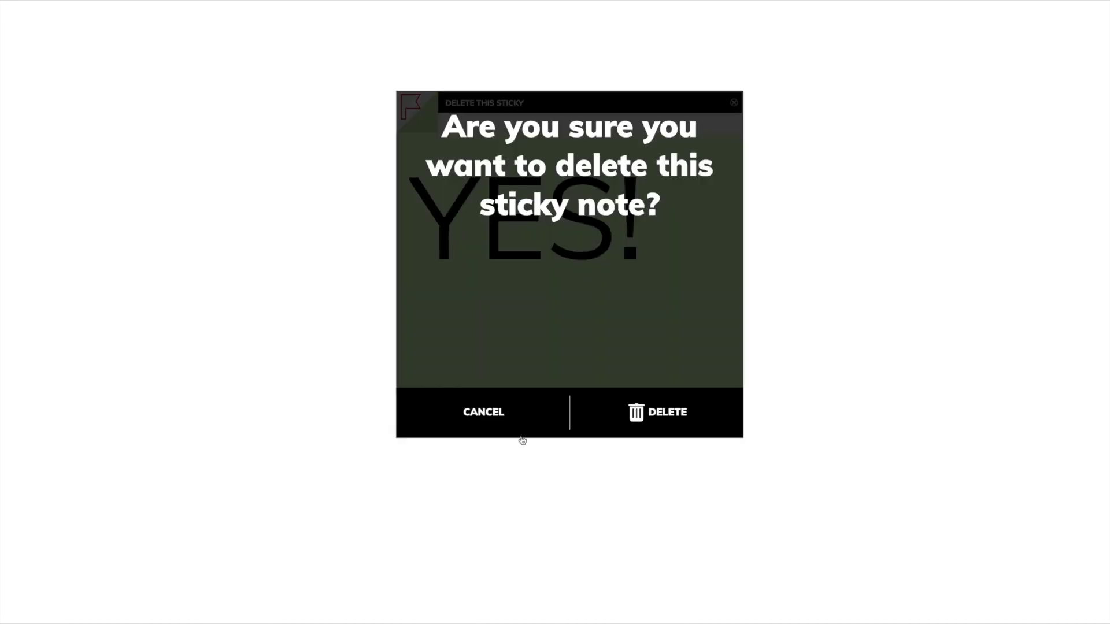